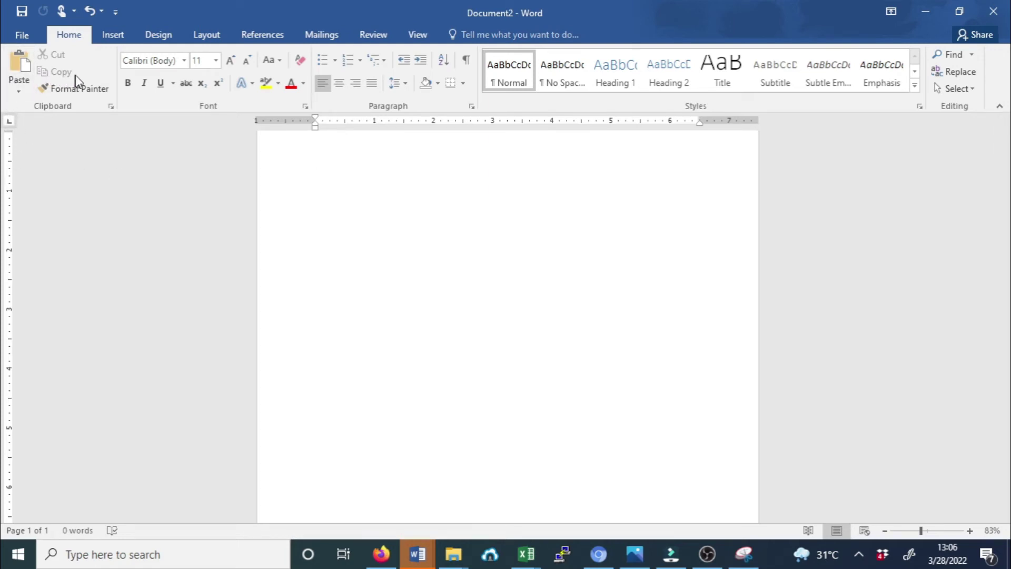
- Browse the Layout tab's Orientation, Size and Margins options for the blank document without changing anything
left_click(205, 34)
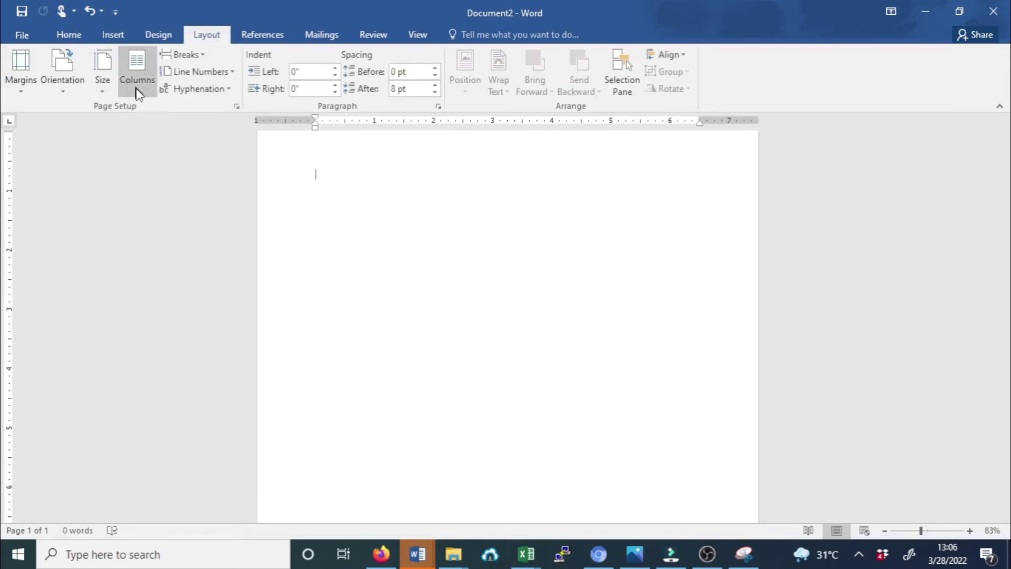
left_click(68, 101)
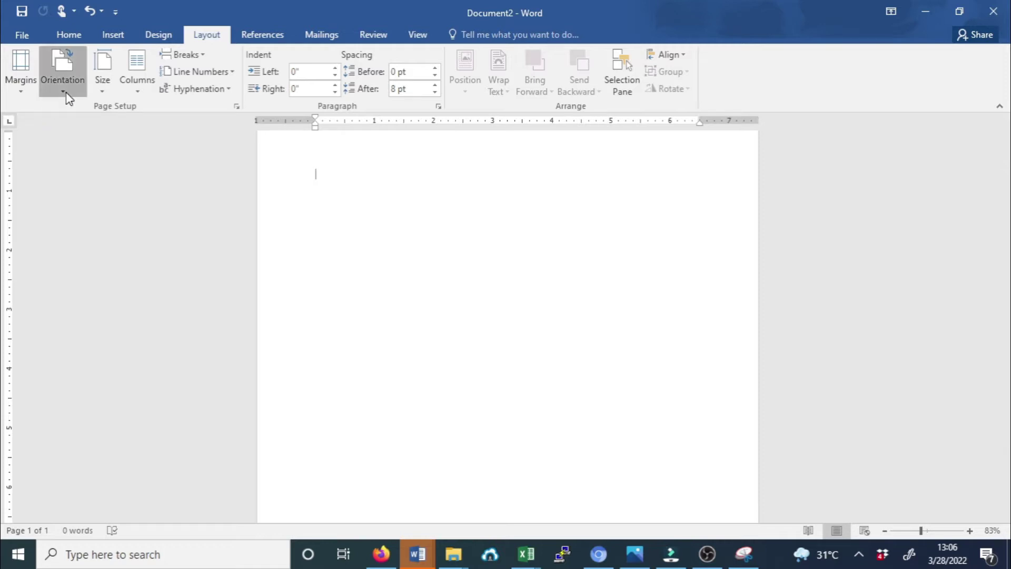
left_click(106, 88)
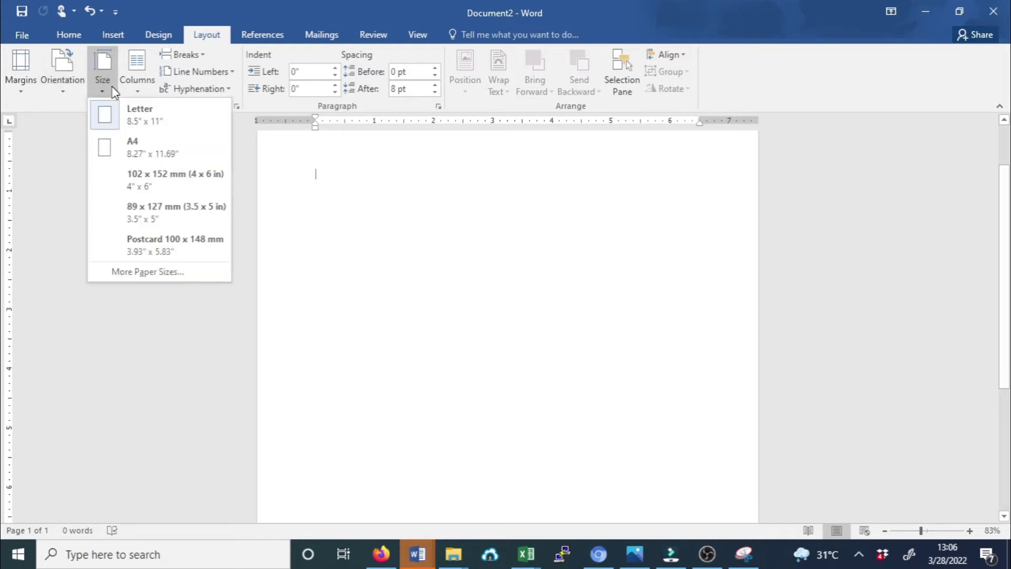
left_click(19, 86)
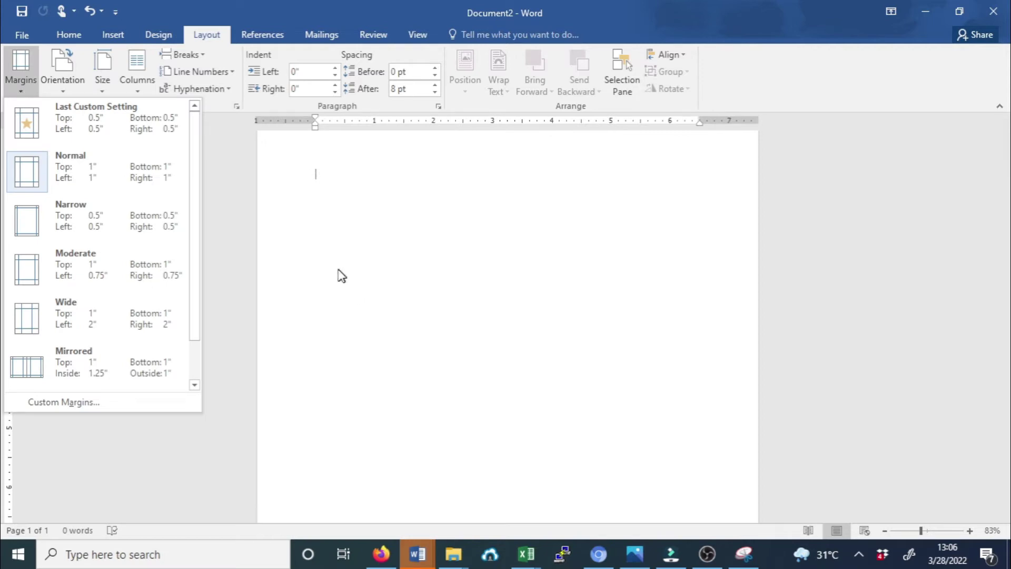
left_click(313, 255)
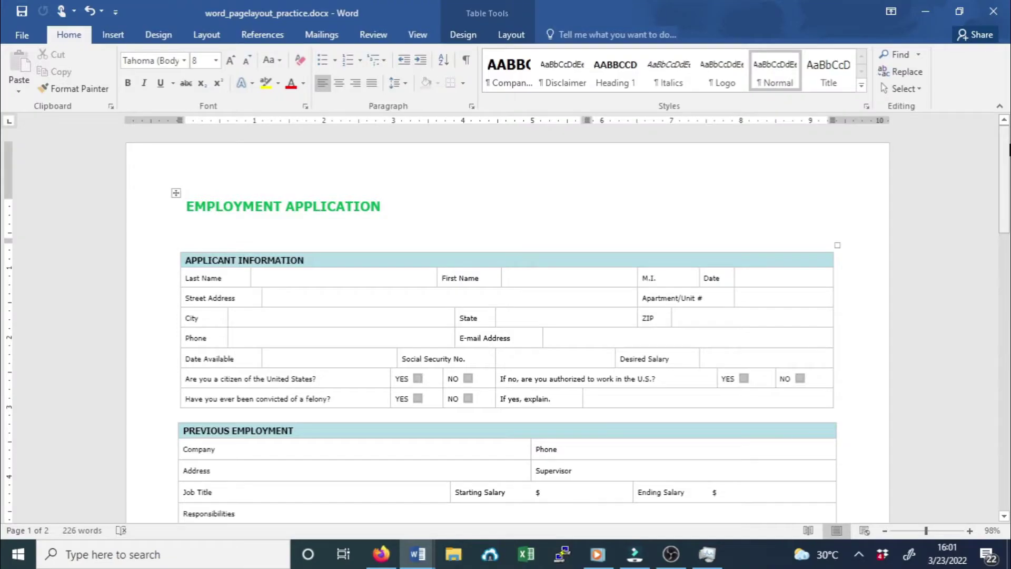
scroll(1009, 177, "down", 3)
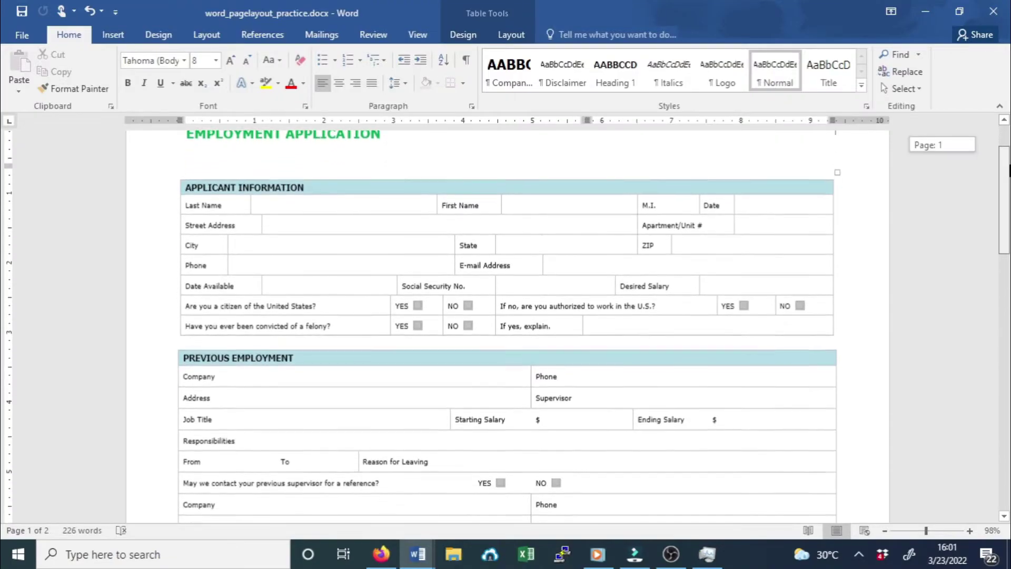
- Scroll the practice document, then bring up the Layout options for potrait.docx
left_click_drag(1008, 178, 999, 318)
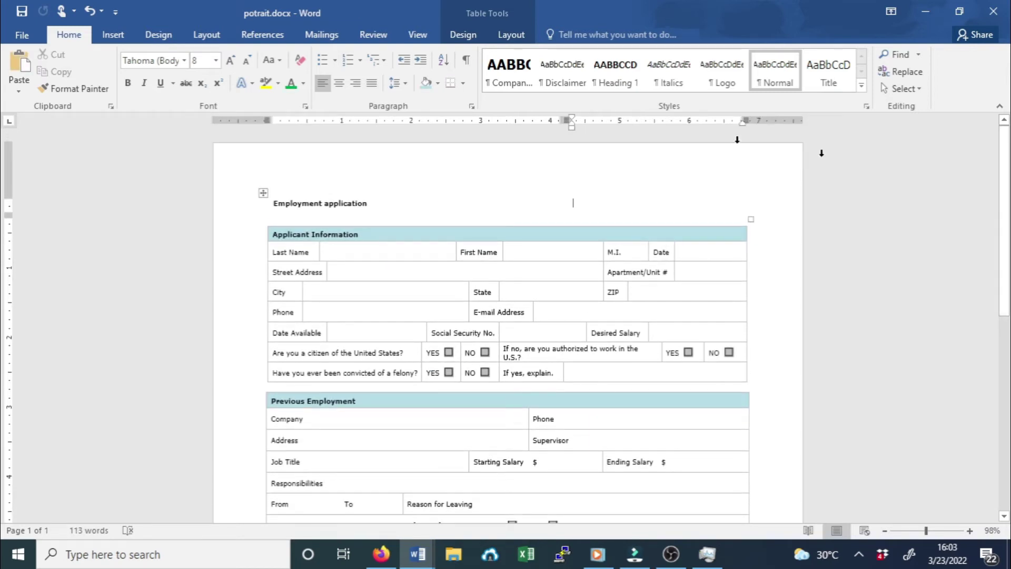
left_click(199, 36)
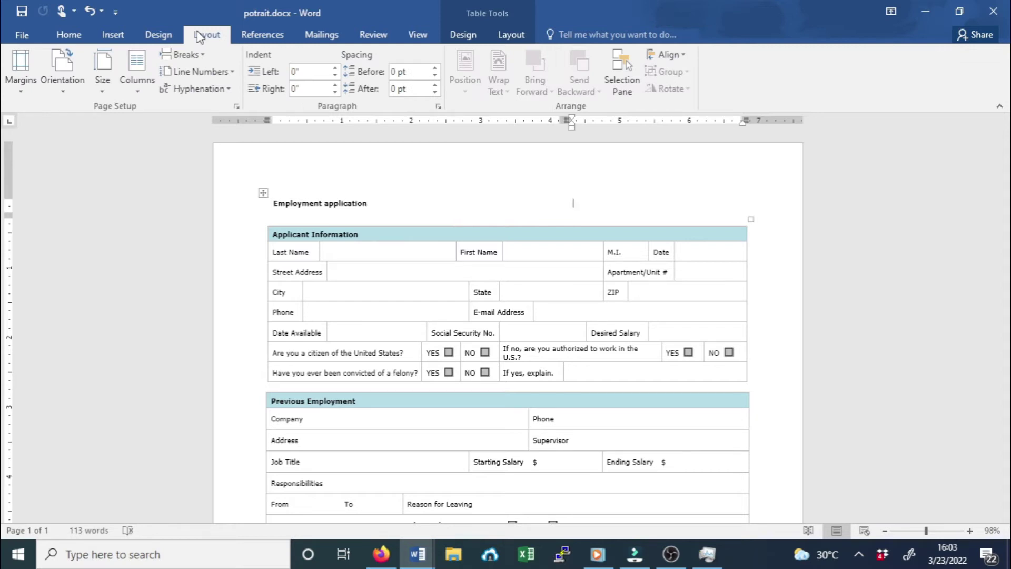
- Turn the employment application page to Landscape, then back to Portrait
left_click(62, 88)
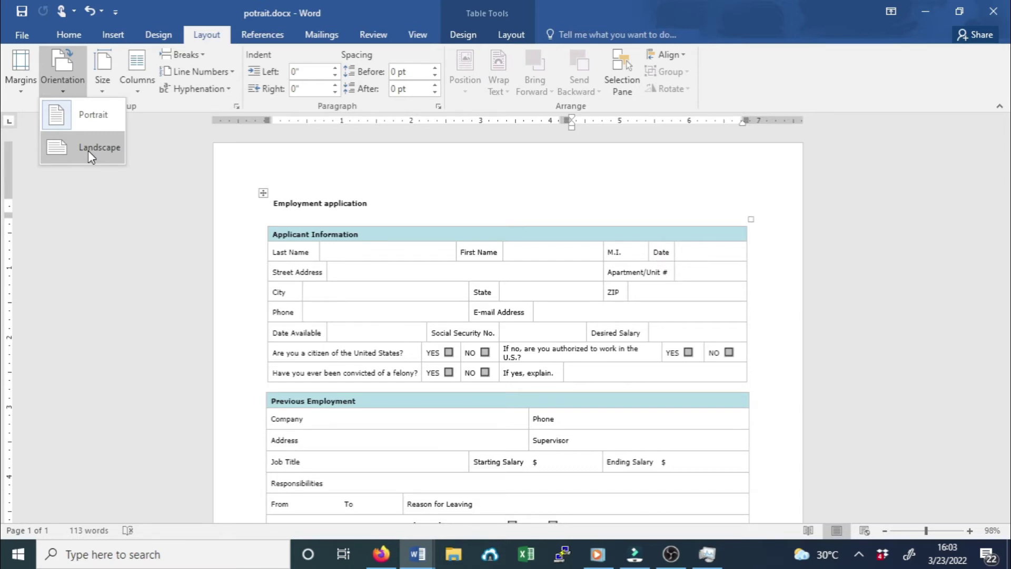
left_click(93, 114)
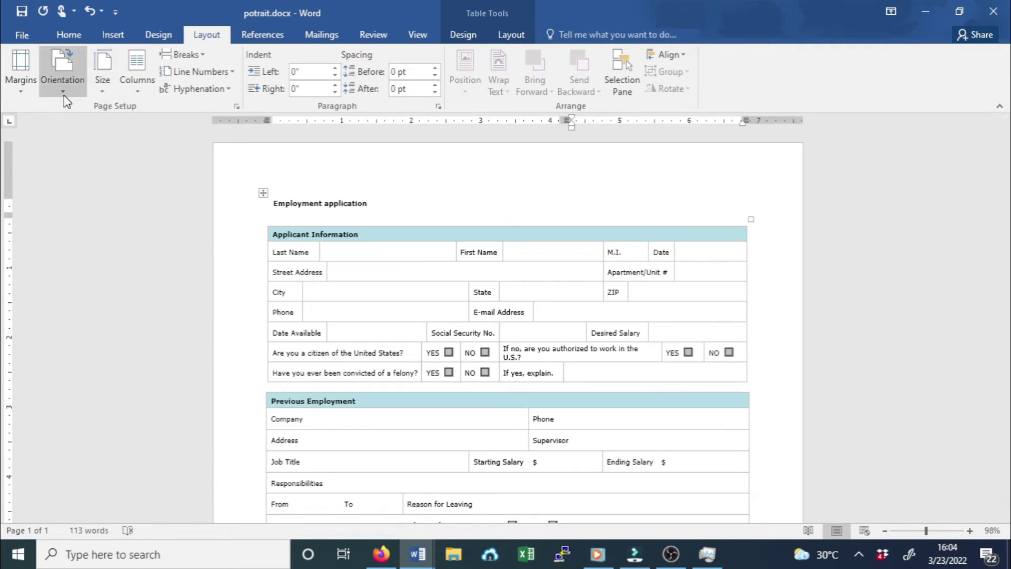
left_click(62, 74)
left_click(86, 147)
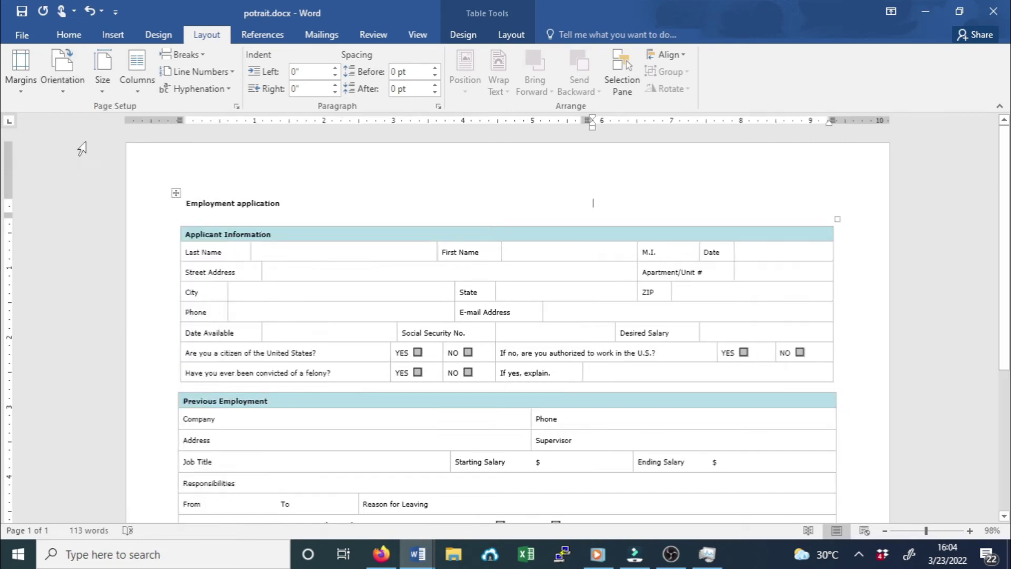
left_click(62, 89)
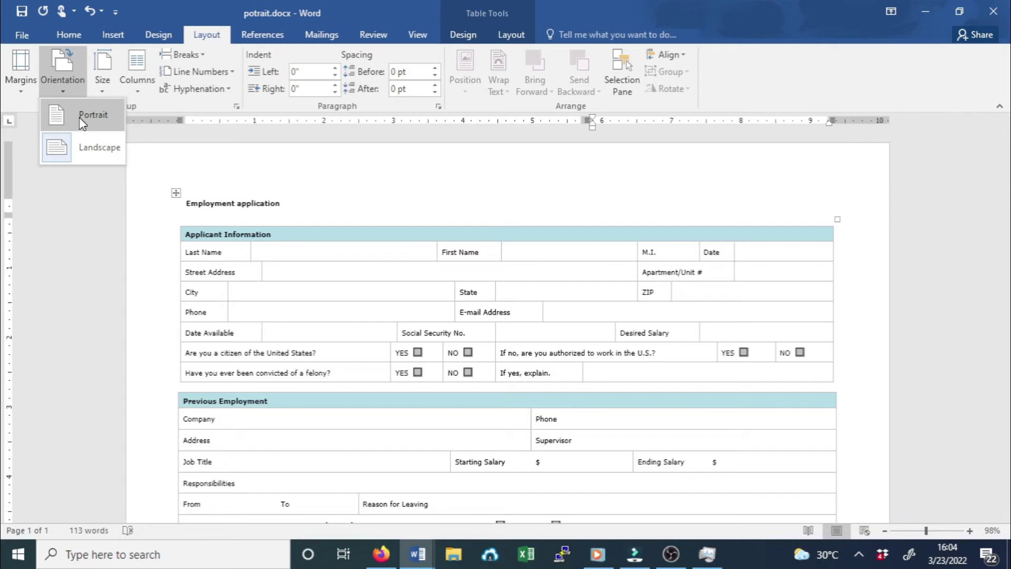
left_click(87, 118)
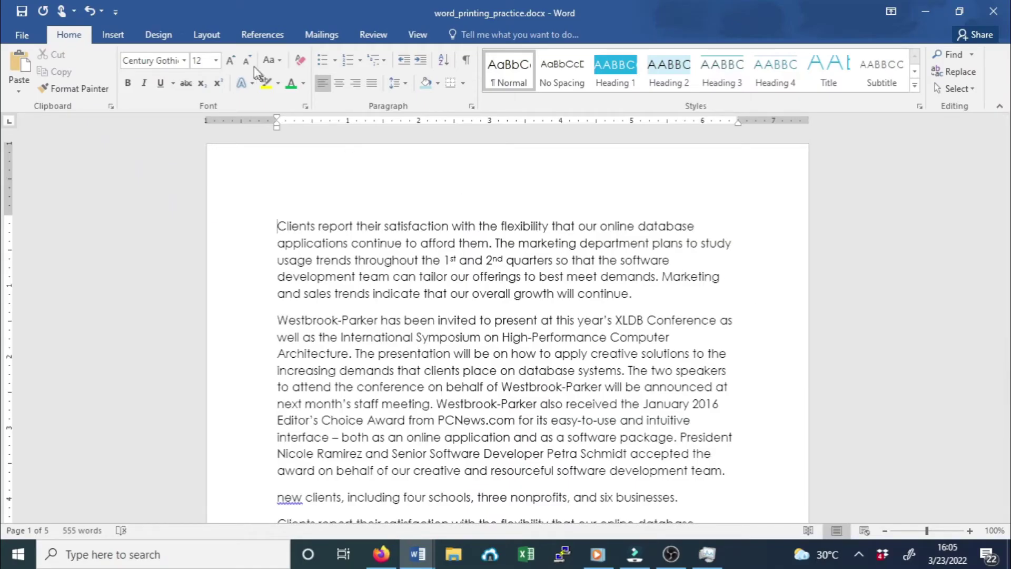
- Set the printing practice document's paper size to A4
left_click(210, 38)
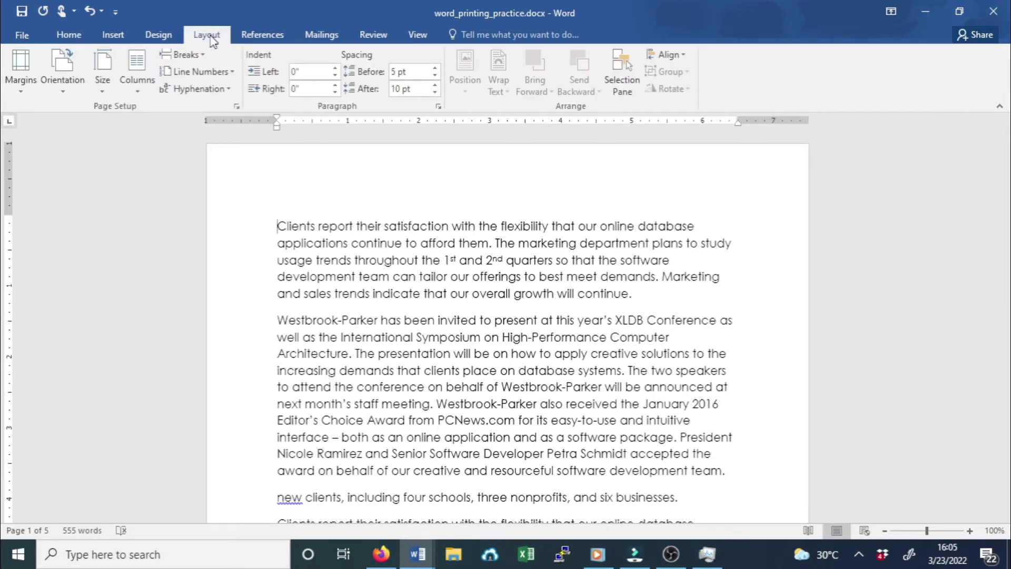
left_click(103, 87)
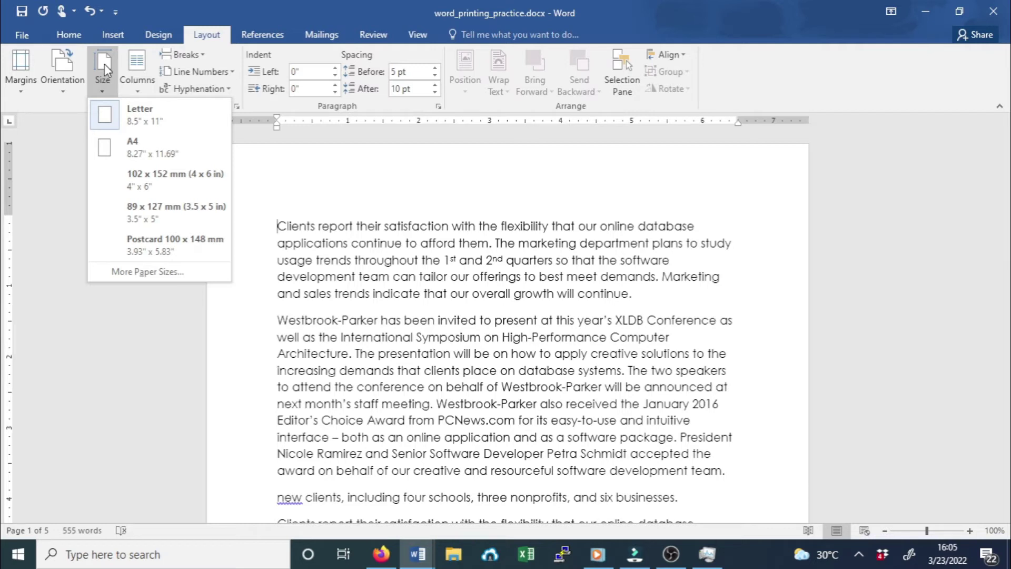
left_click(134, 152)
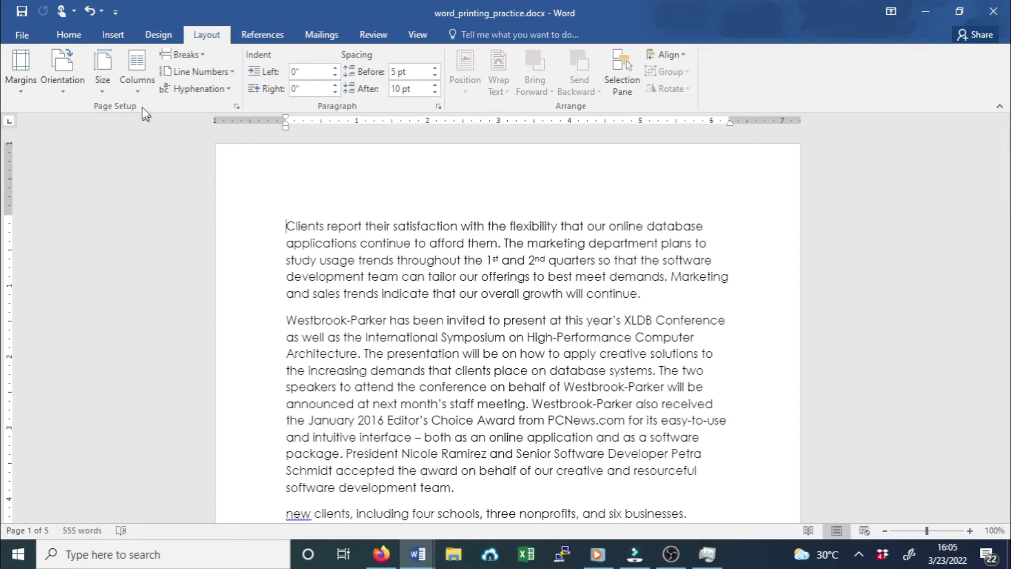
left_click(101, 94)
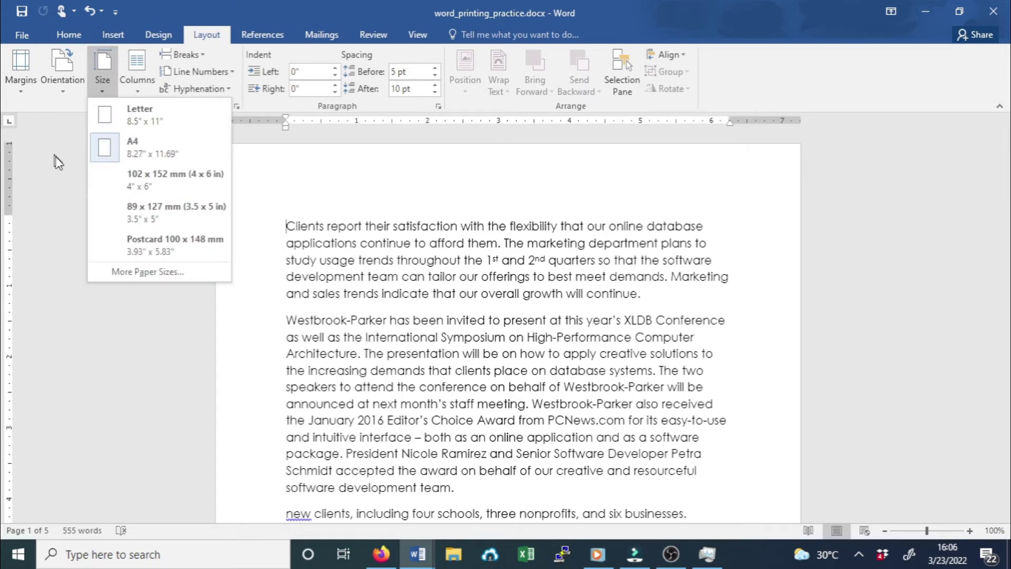
left_click(107, 155)
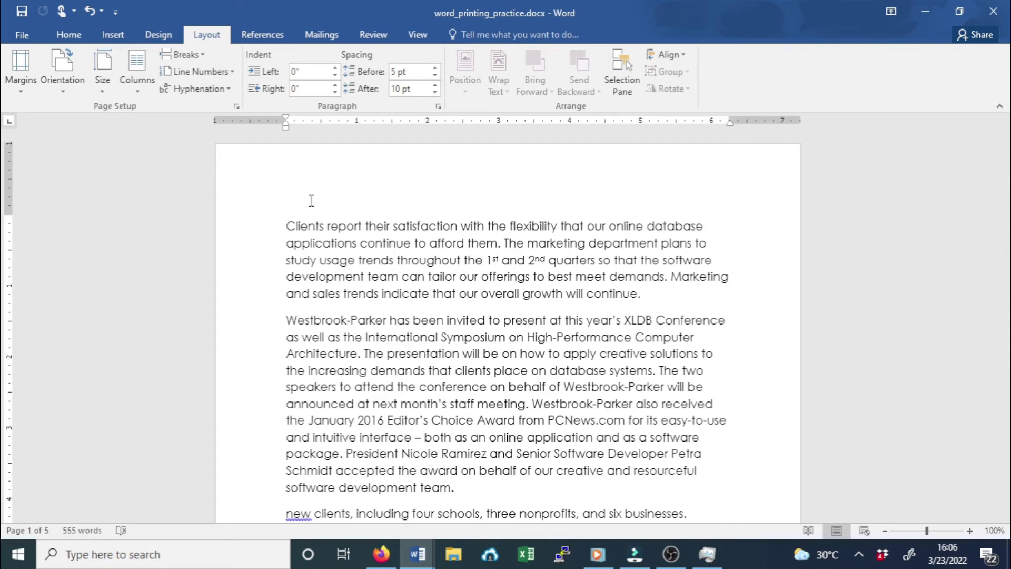
- Open More Paper Sizes to view the full A4 8.27" × 11.69" paper settings
scroll(196, 34, "up", 3)
left_click(194, 34)
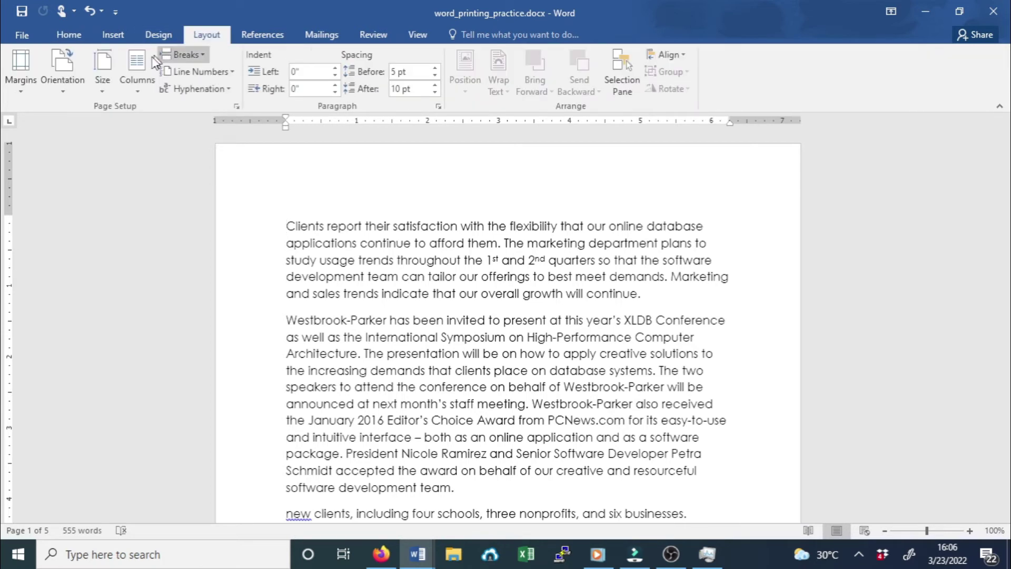
left_click(100, 91)
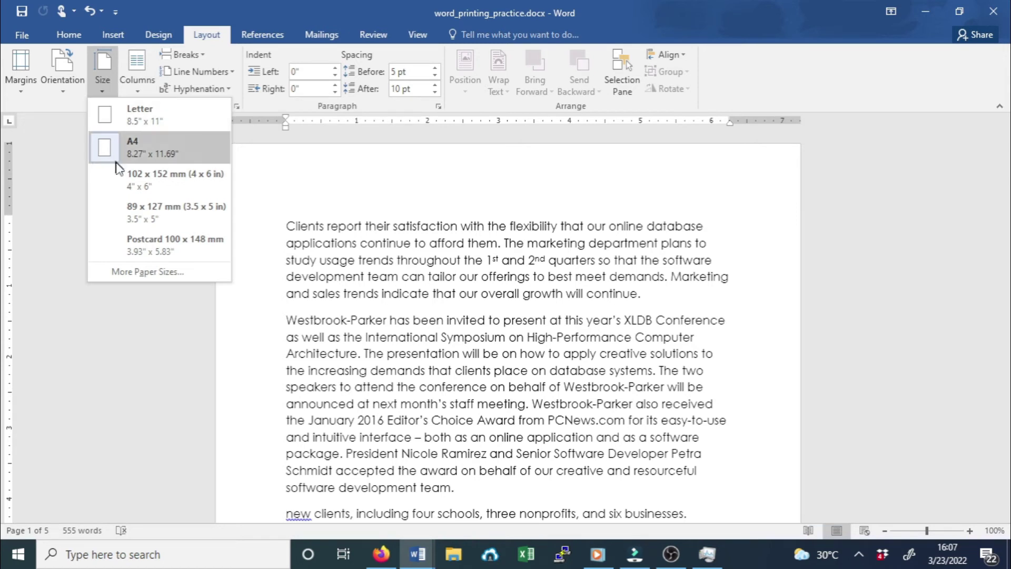
left_click(148, 273)
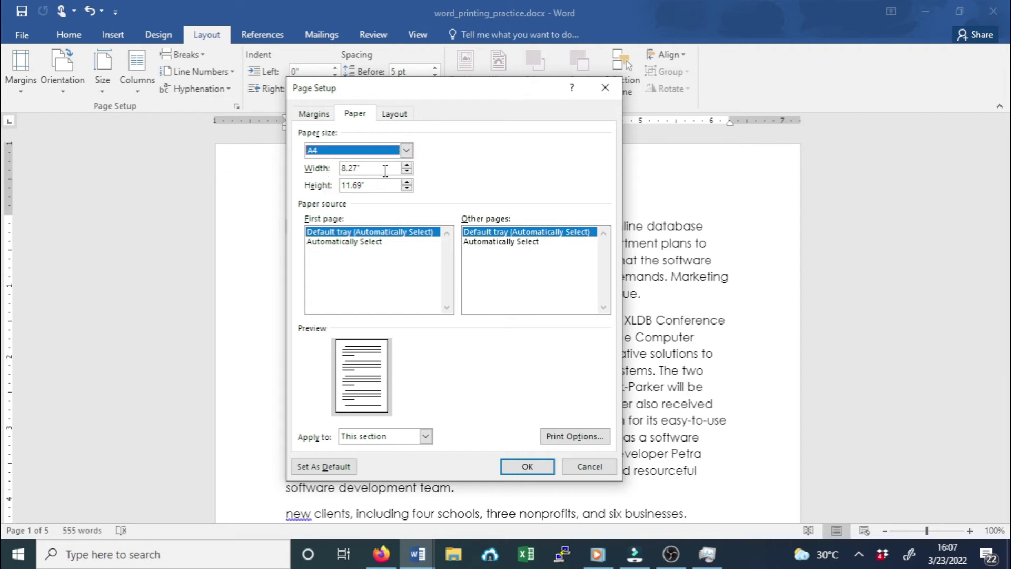
- Confirm the A4 paper settings with OK in Page Setup
left_click(516, 468)
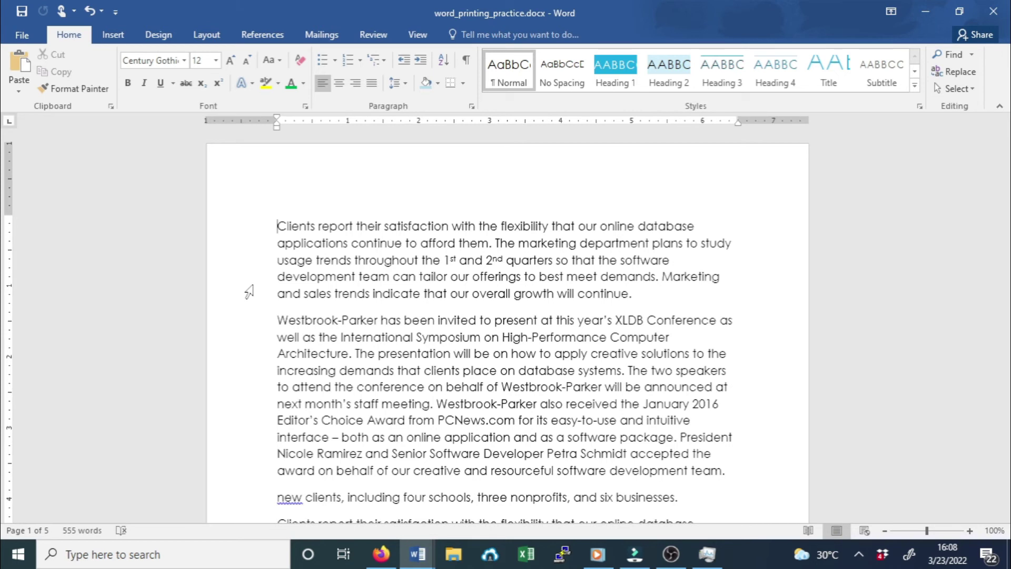
- Apply the Narrow margin preset, 0.5 inches on every side, then reopen the margin presets
left_click(215, 40)
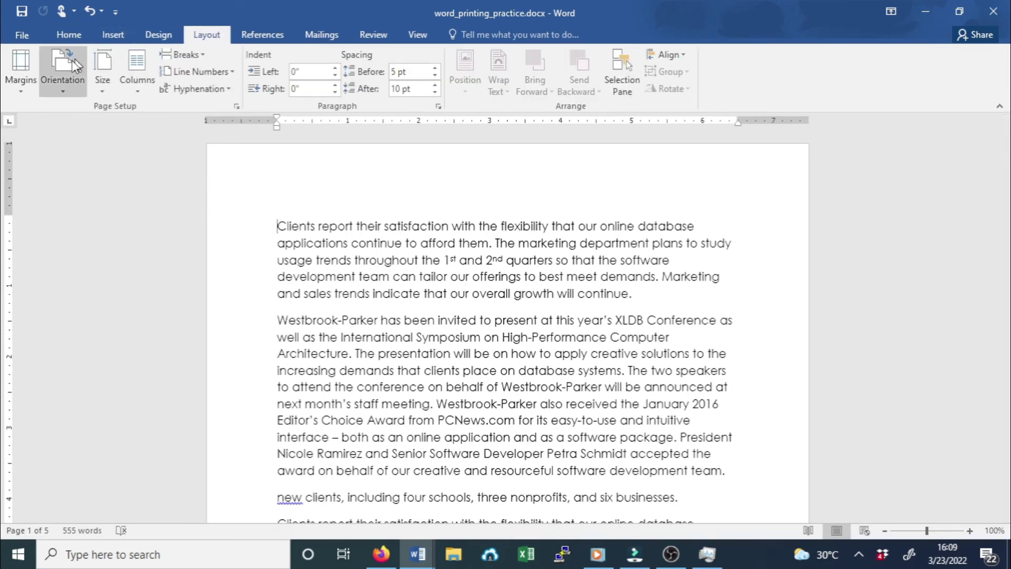
left_click(20, 84)
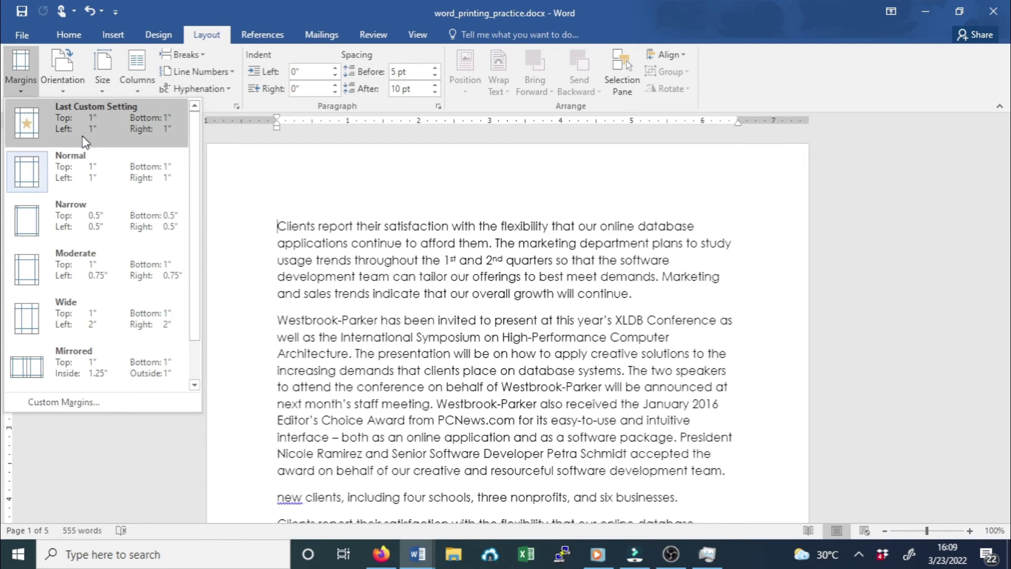
left_click(78, 212)
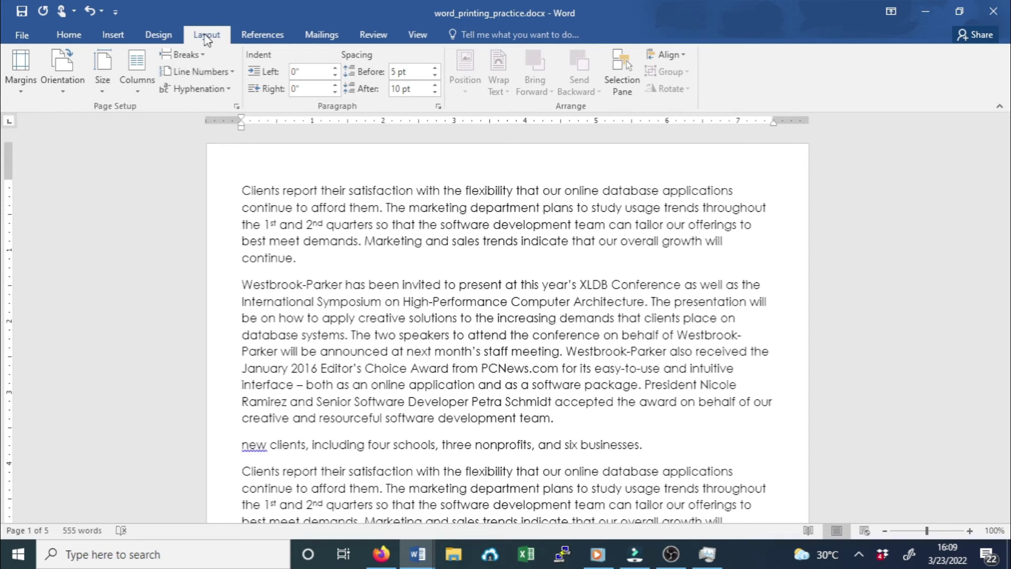
left_click(11, 91)
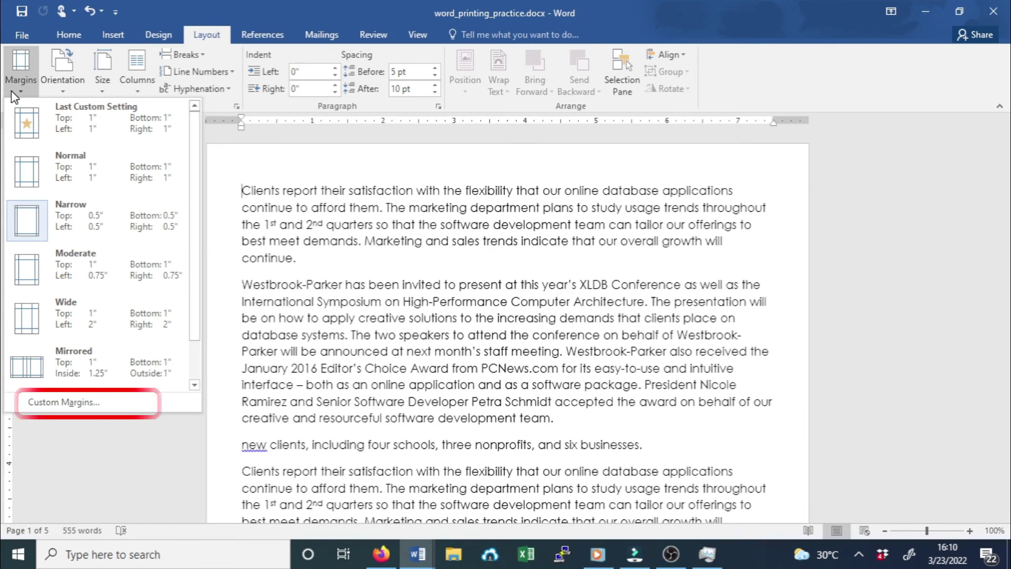
left_click(63, 402)
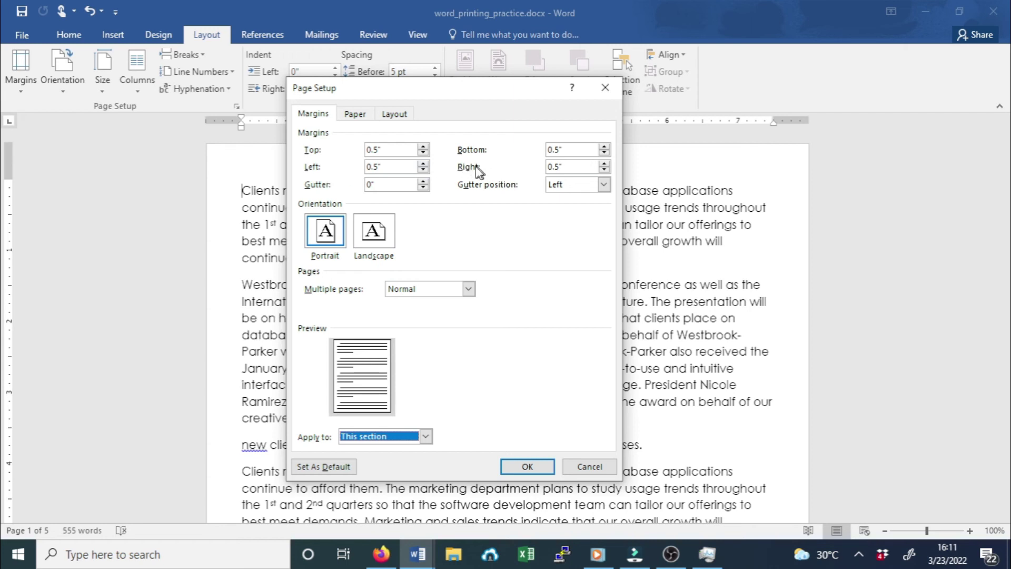
left_click(516, 466)
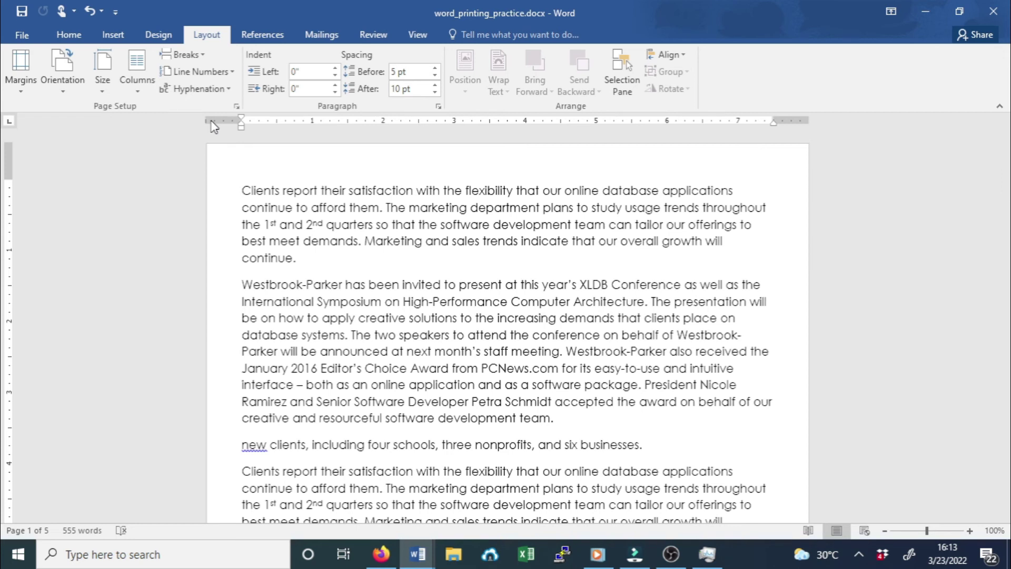
left_click(236, 106)
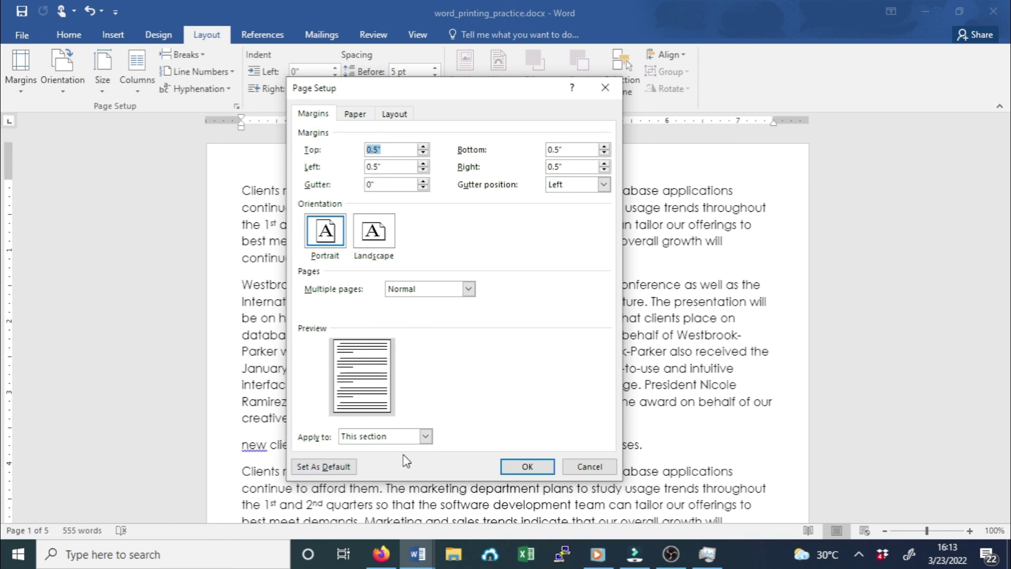
left_click(528, 466)
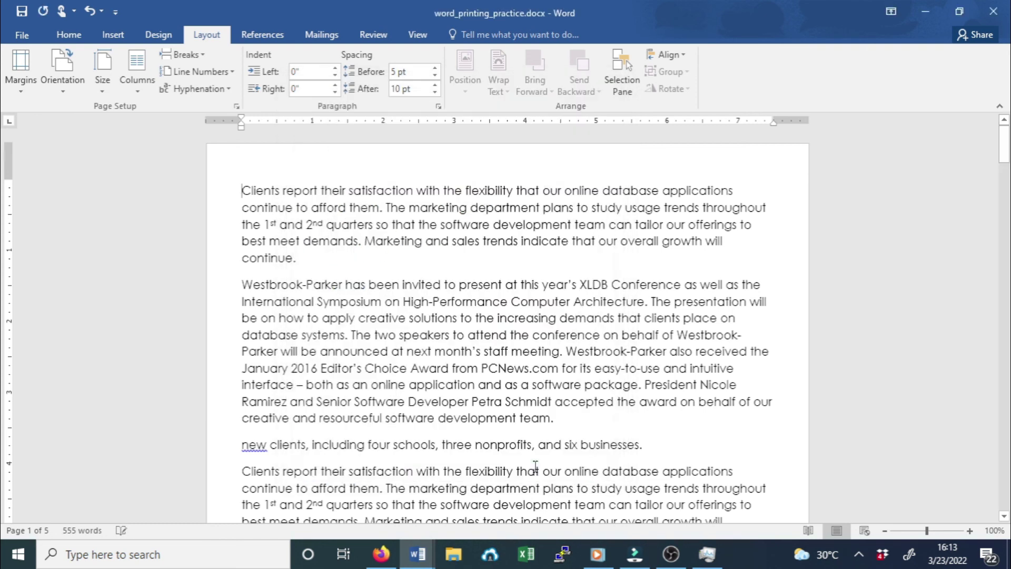